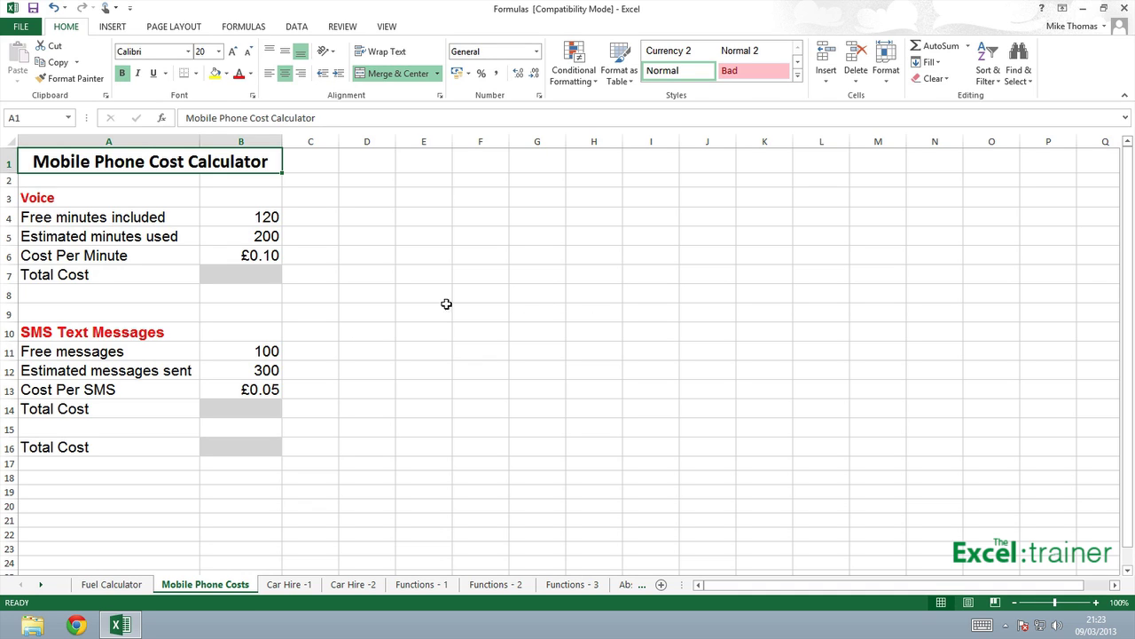
{"action": "left_click", "coordinate": [257, 274]}
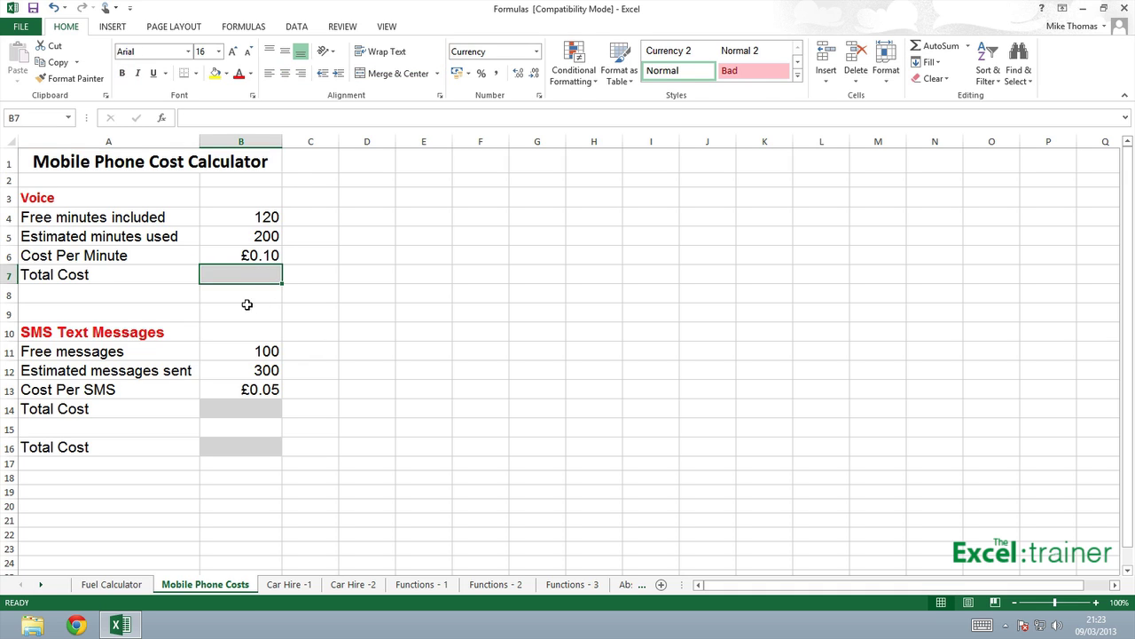
{"action": "left_click", "coordinate": [241, 412]}
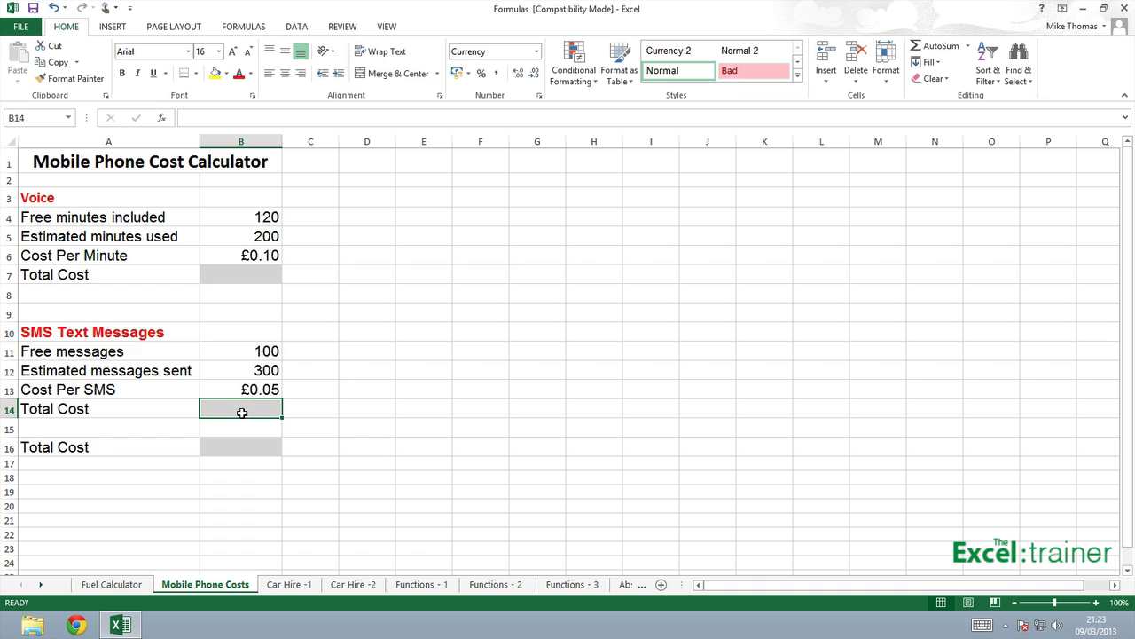
{"action": "left_click", "coordinate": [242, 448]}
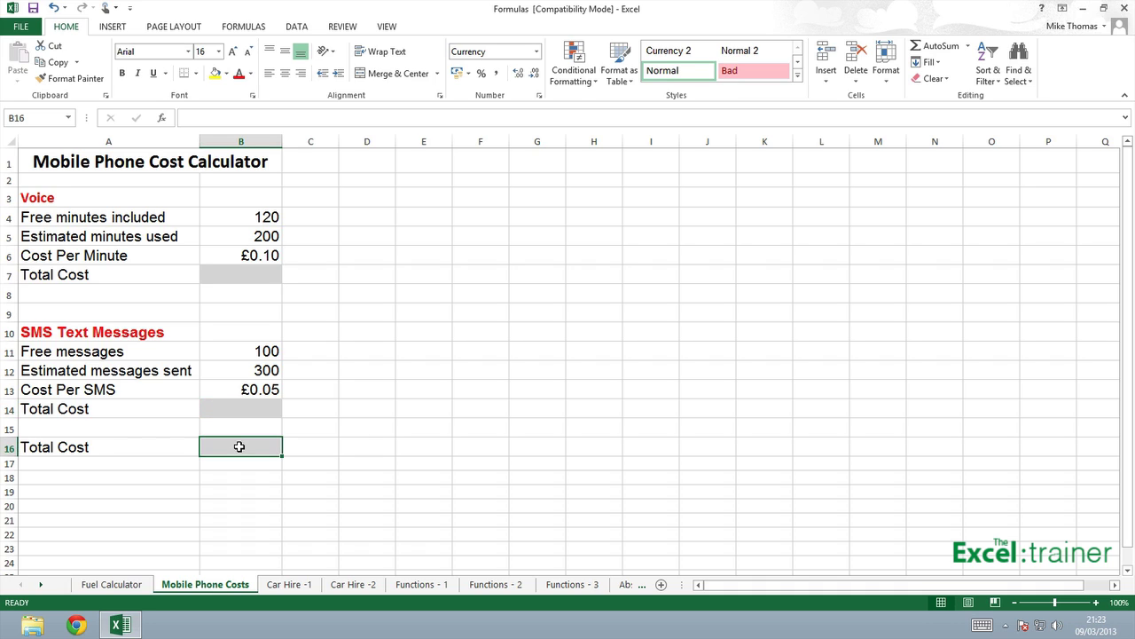
{"action": "left_click", "coordinate": [241, 315]}
Step: Enter the formula =B5-B4*B6 in cell B7 for the Voice section's total cost
{"action": "left_click", "coordinate": [247, 275]}
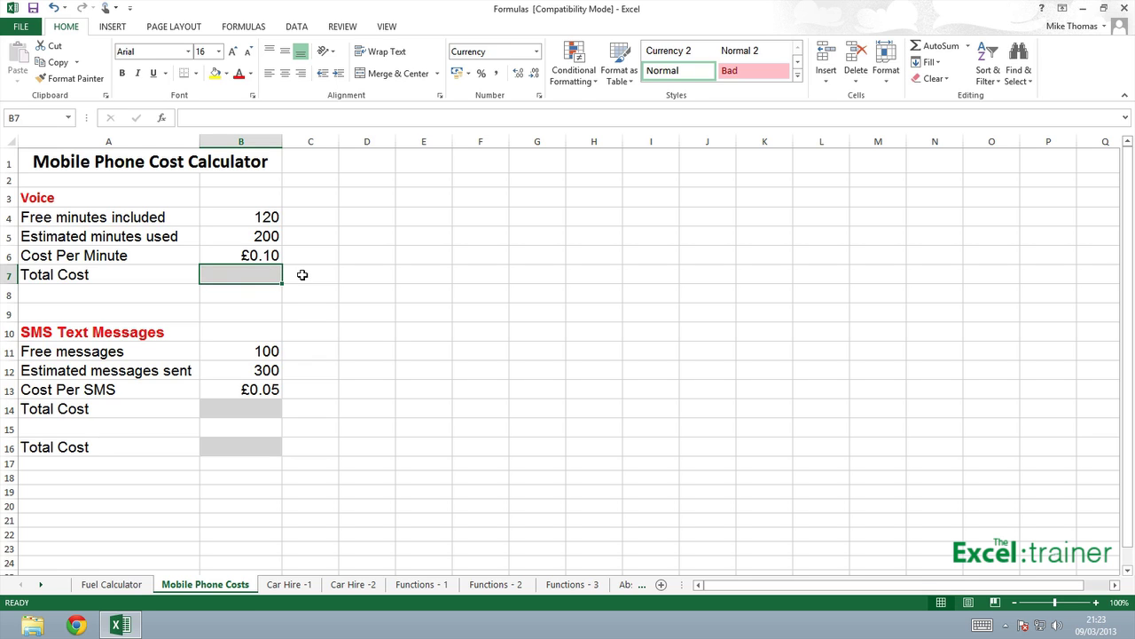
{"action": "type", "text": "="}
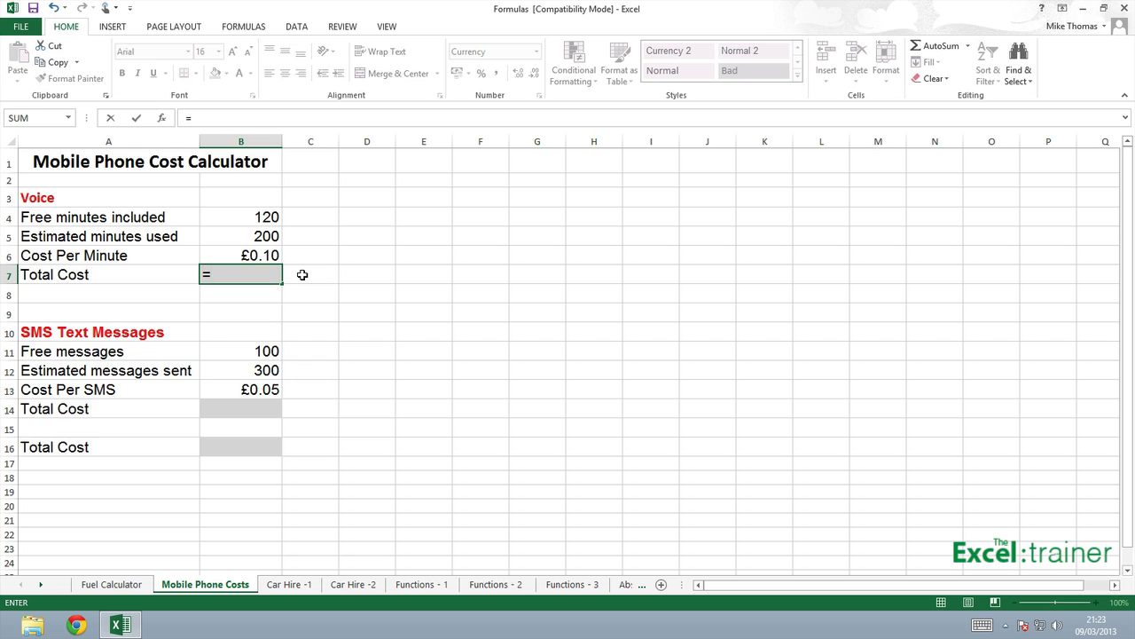
{"action": "type", "text": "b"}
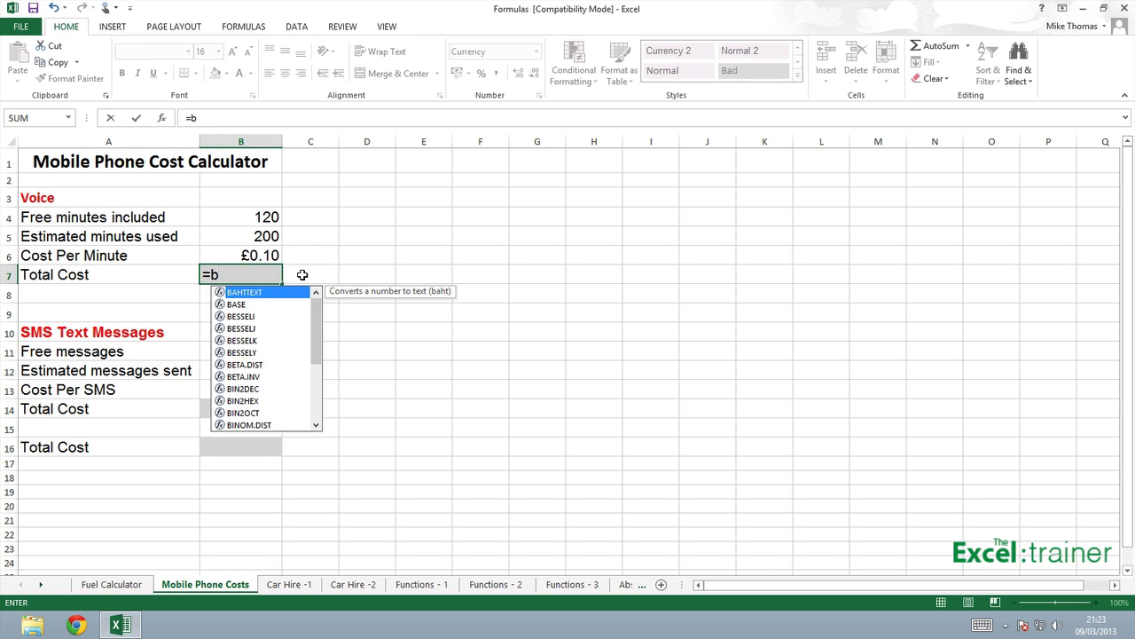
{"action": "type", "text": "5"}
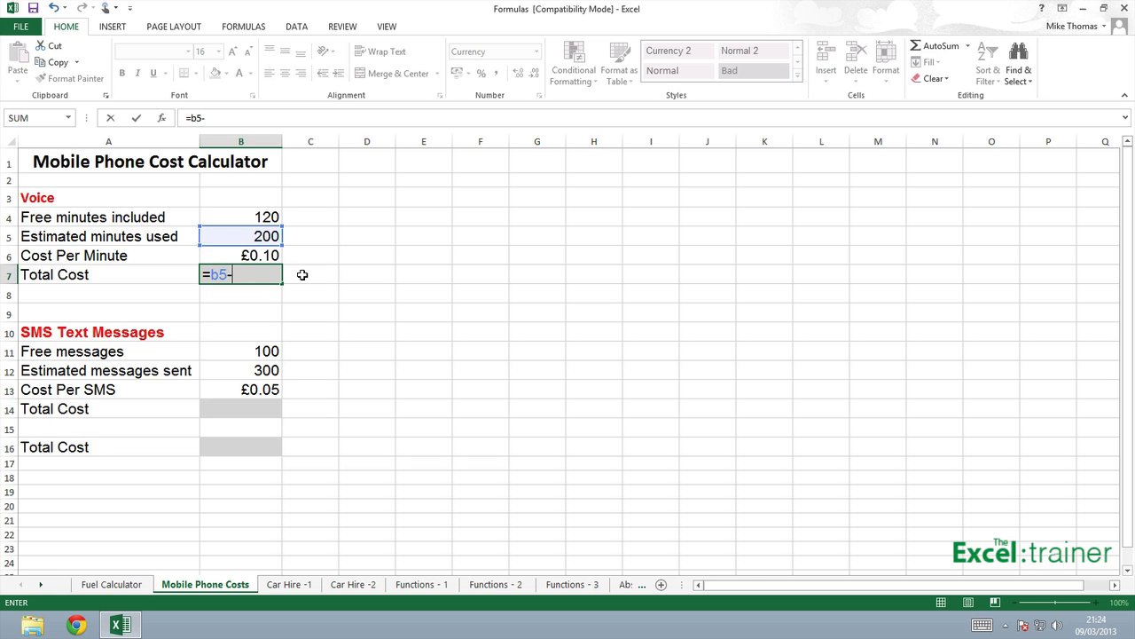
{"action": "type", "text": "-b4"}
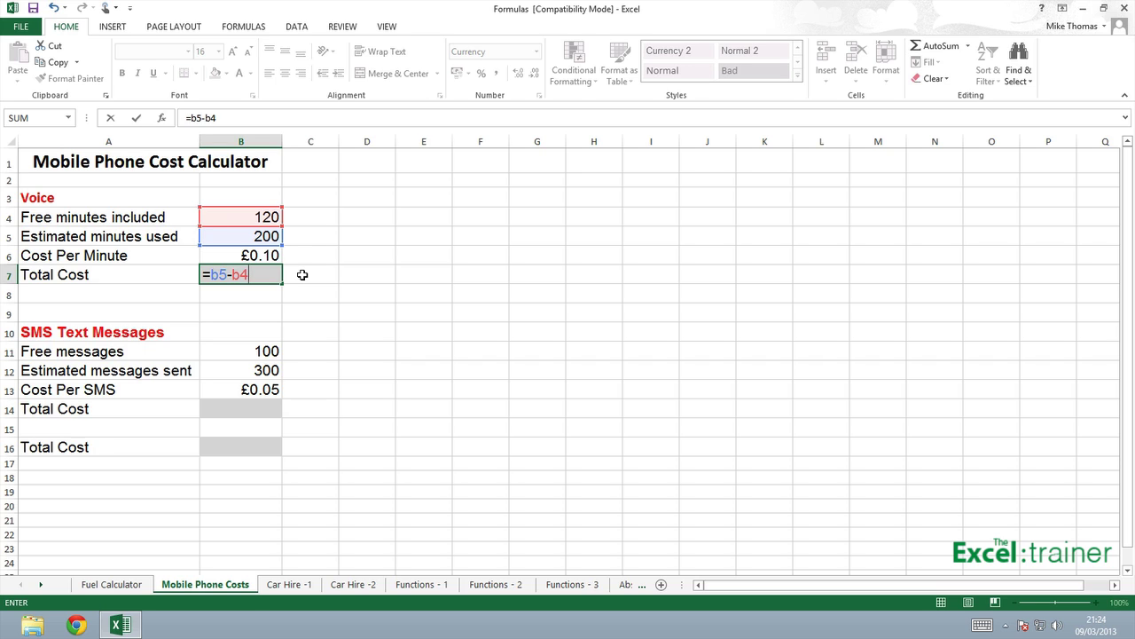
{"action": "type", "text": "*b6"}
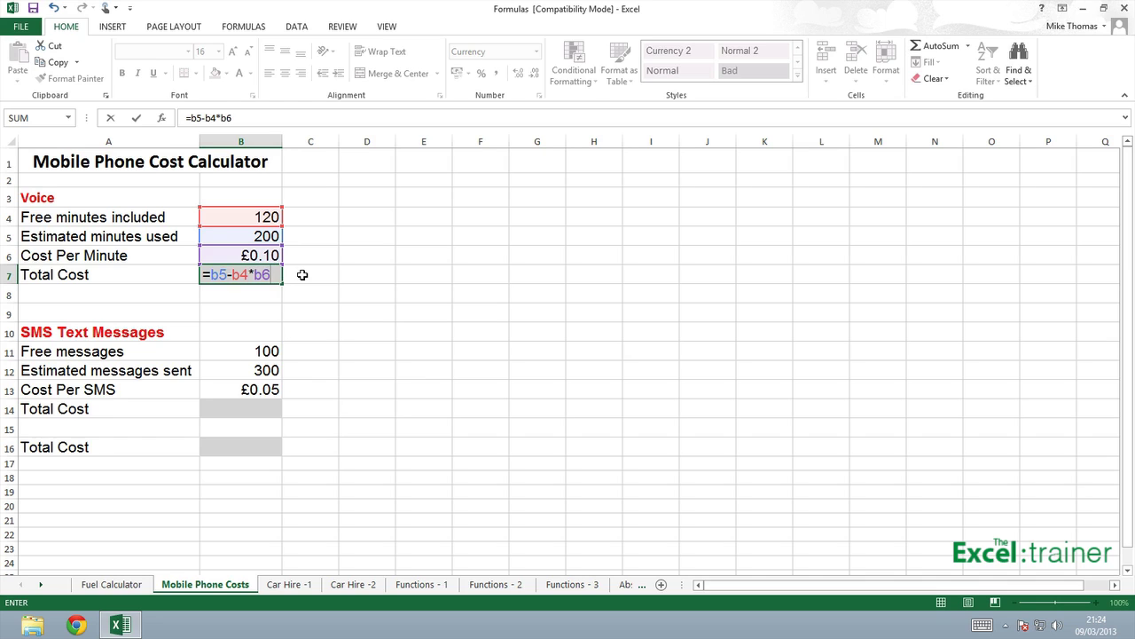
{"action": "key", "text": "Return"}
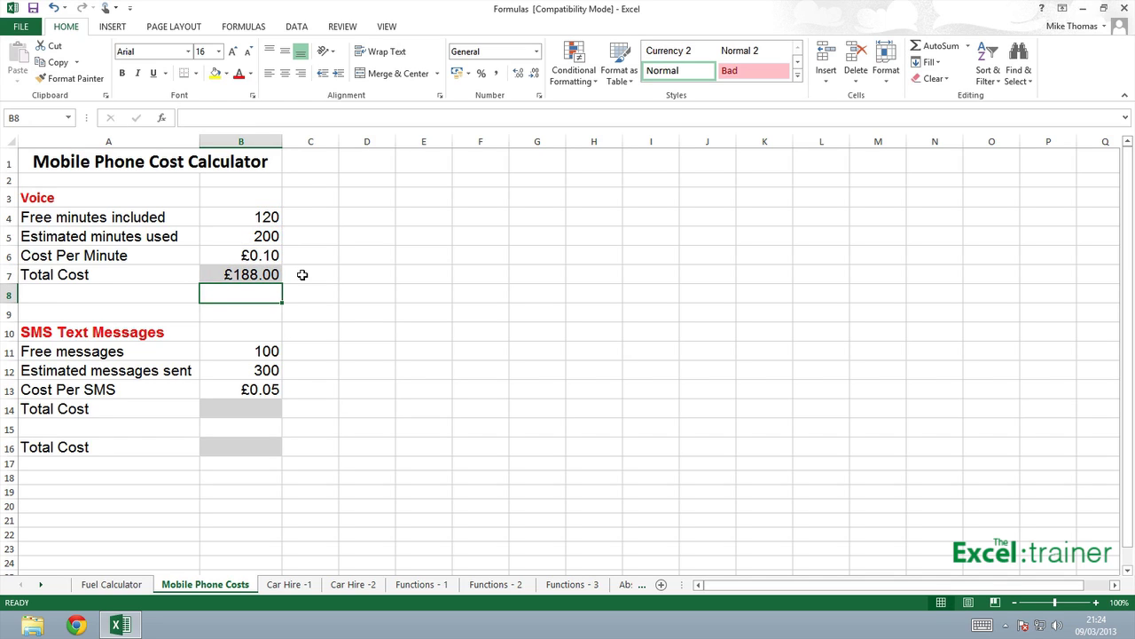
Step: Enter the formula =B12-B11*B13 in cell B14 for the SMS Text Messages total cost
{"action": "left_click", "coordinate": [259, 408]}
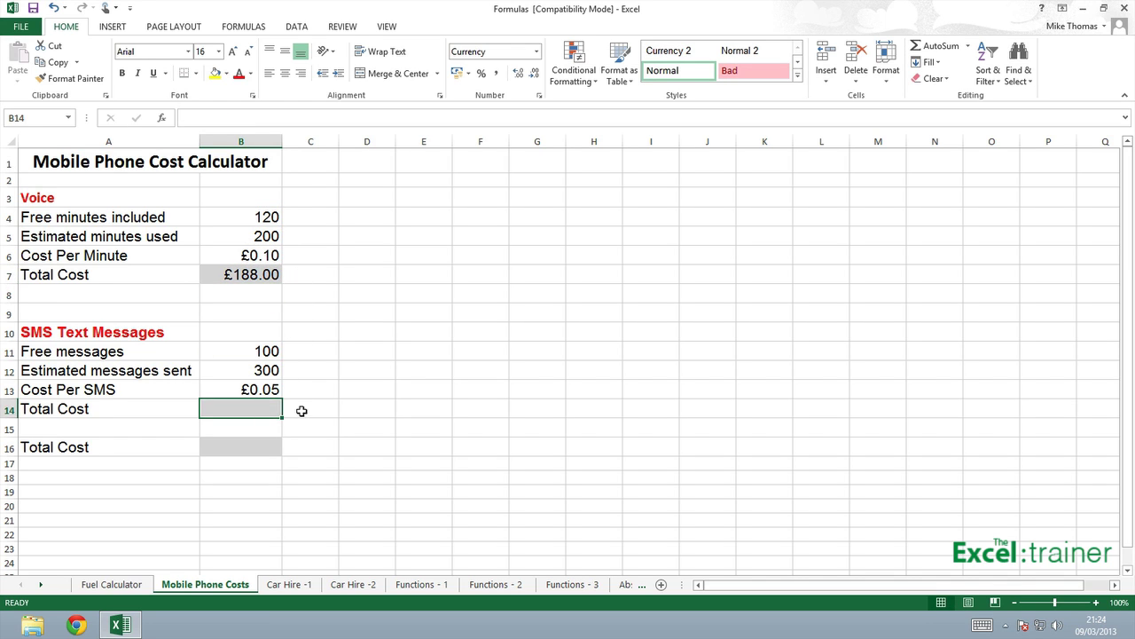
{"action": "type", "text": "="}
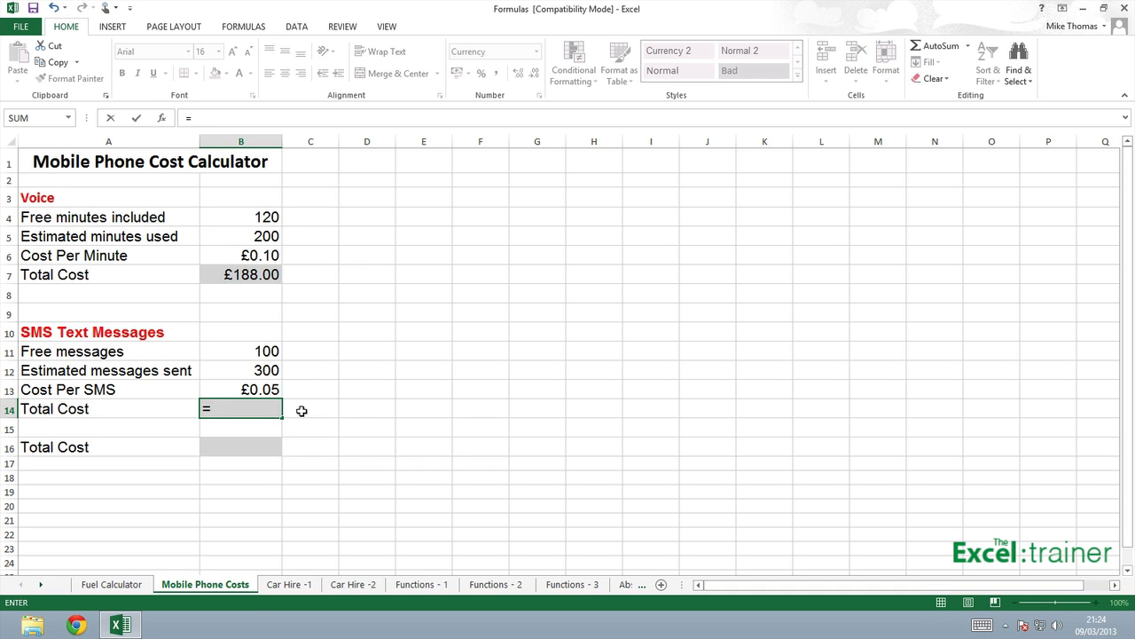
{"action": "type", "text": "b12"}
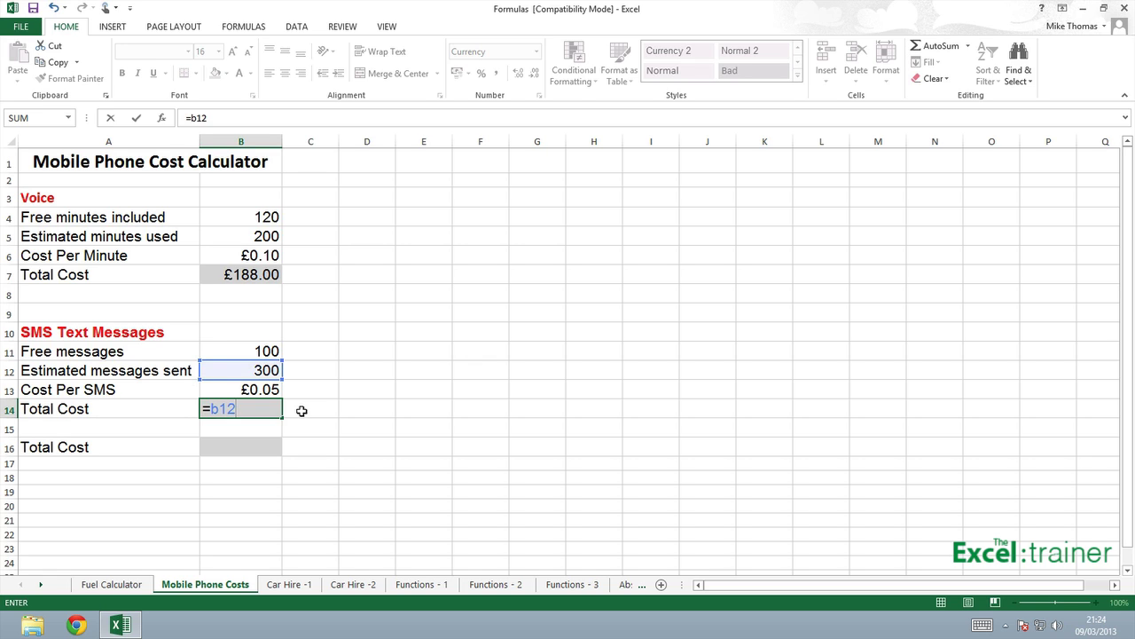
{"action": "type", "text": "-b11"}
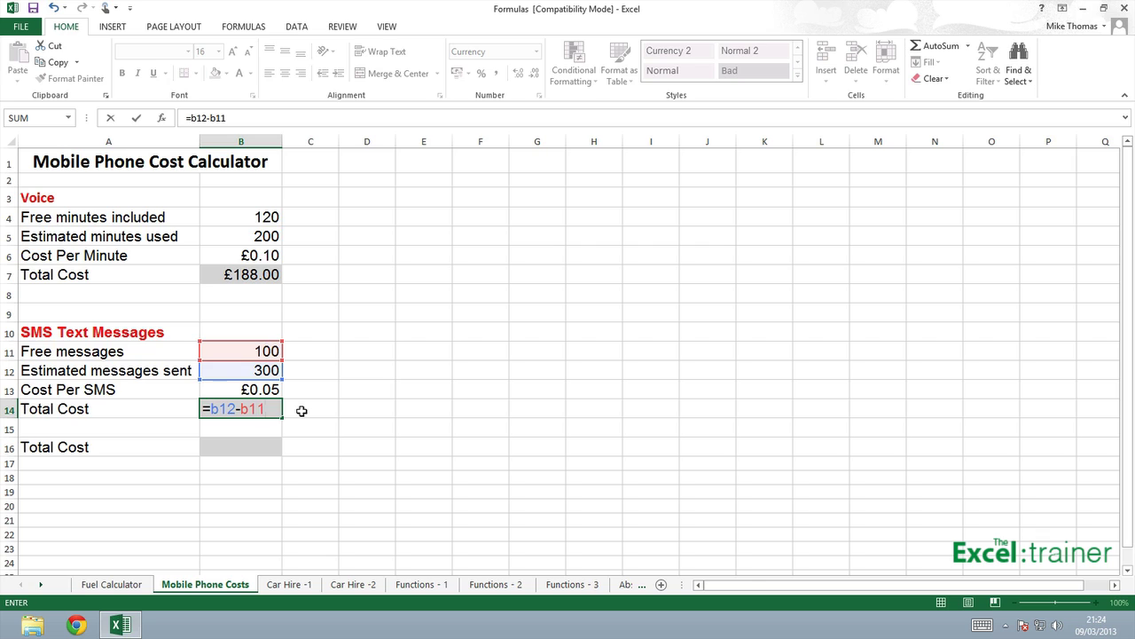
{"action": "type", "text": "*b"}
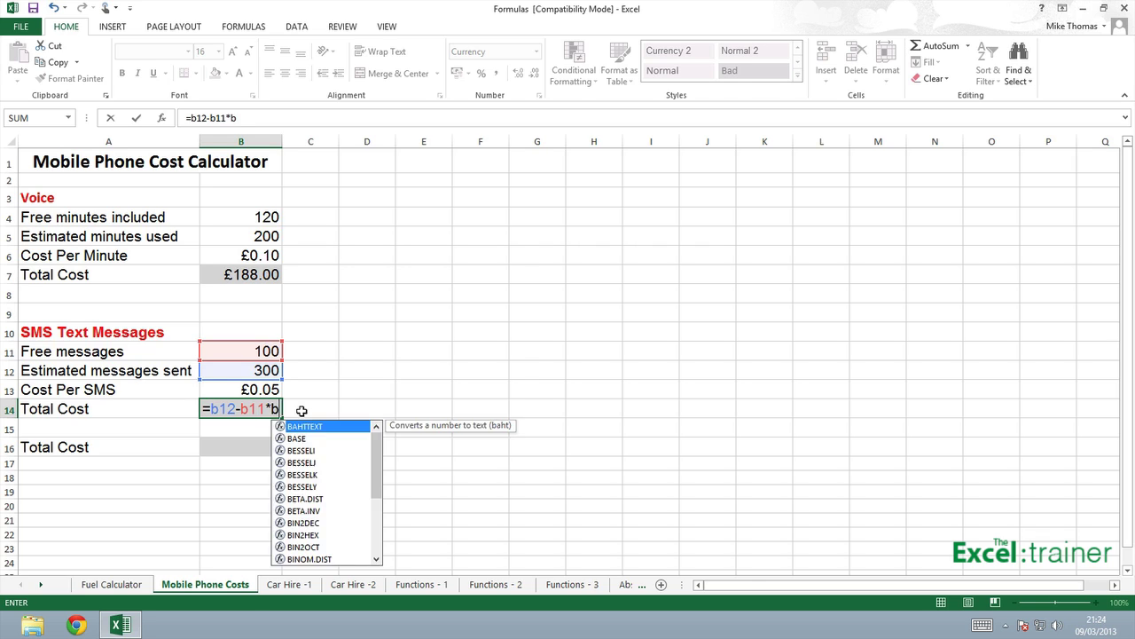
{"action": "type", "text": "13"}
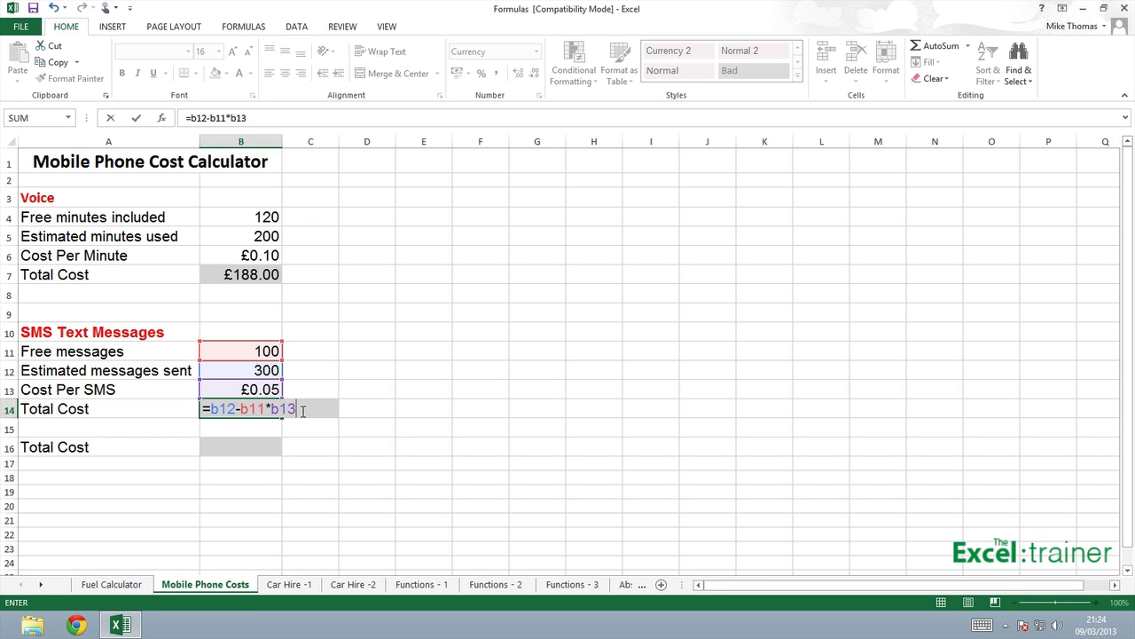
{"action": "key", "text": "Return"}
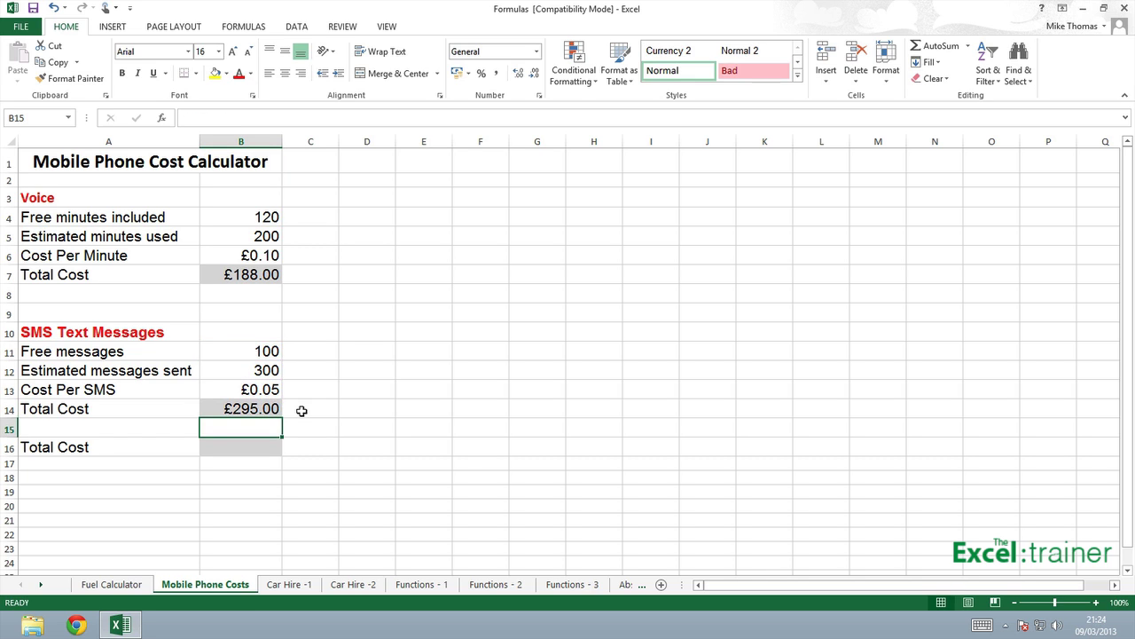
Step: Enter the formula =B7+B14 in cell B16 to add the voice and SMS total costs
{"action": "key", "text": "Down"}
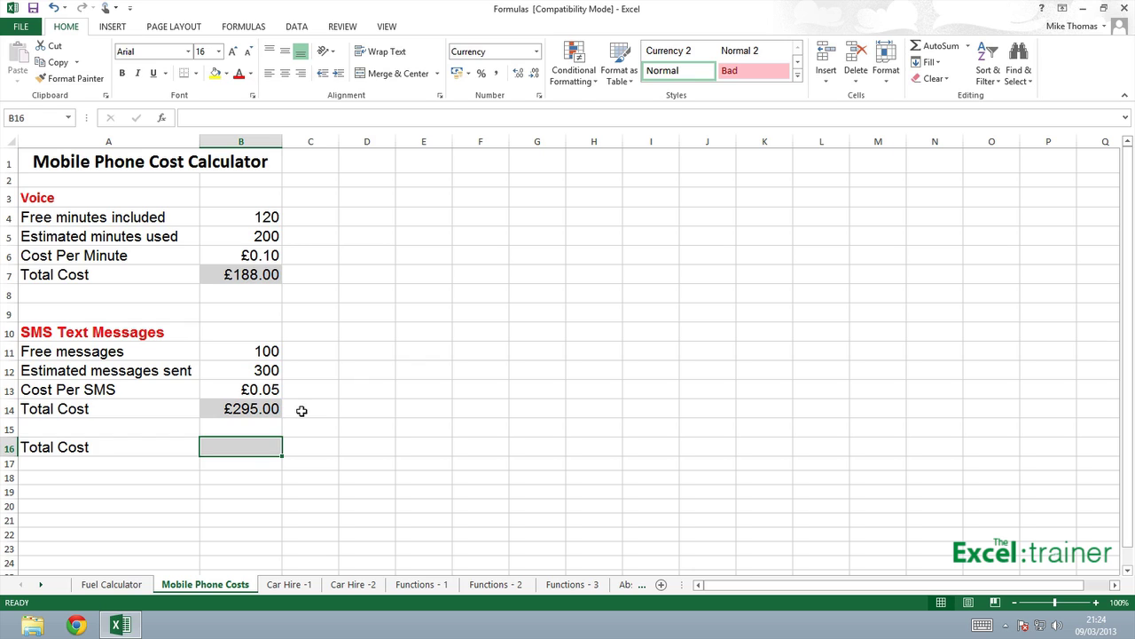
{"action": "type", "text": "="}
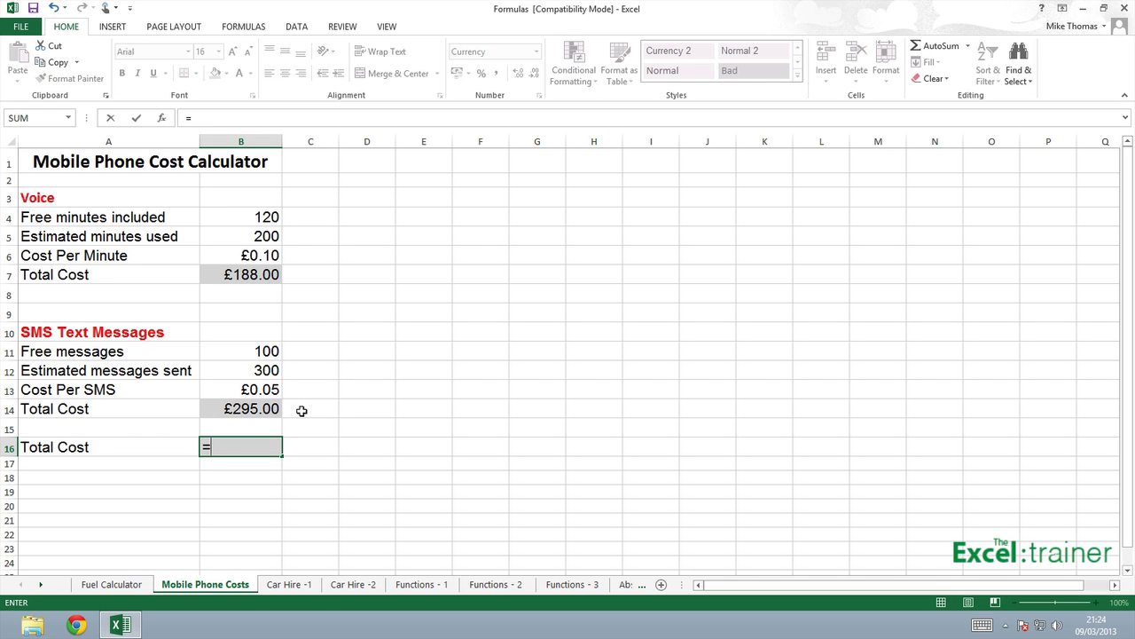
{"action": "type", "text": "B7+"}
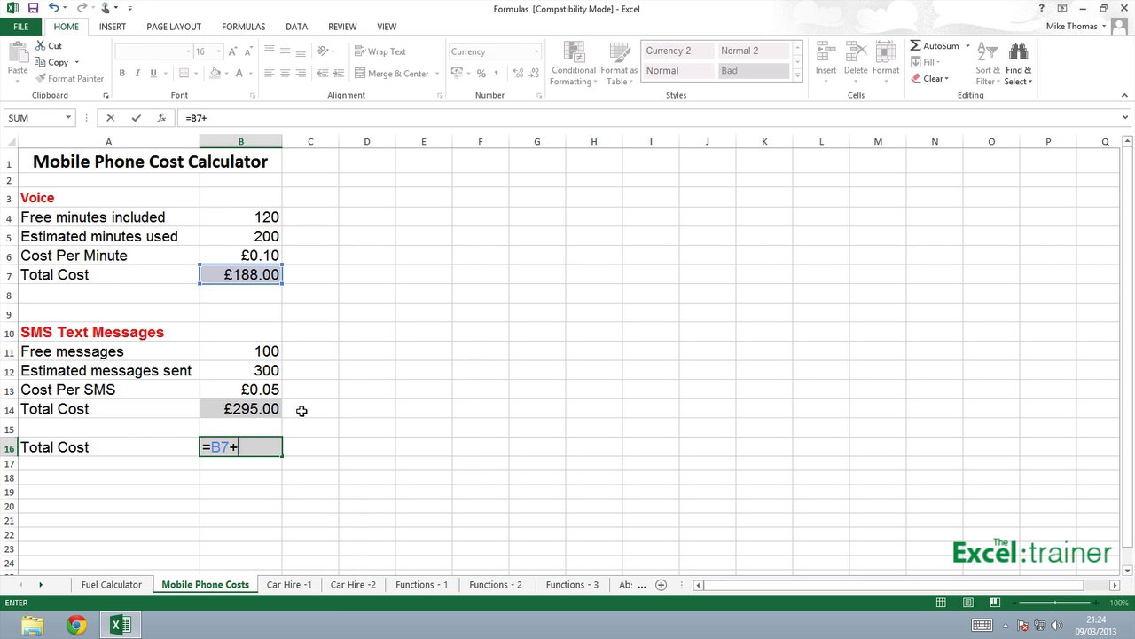
{"action": "type", "text": "B14"}
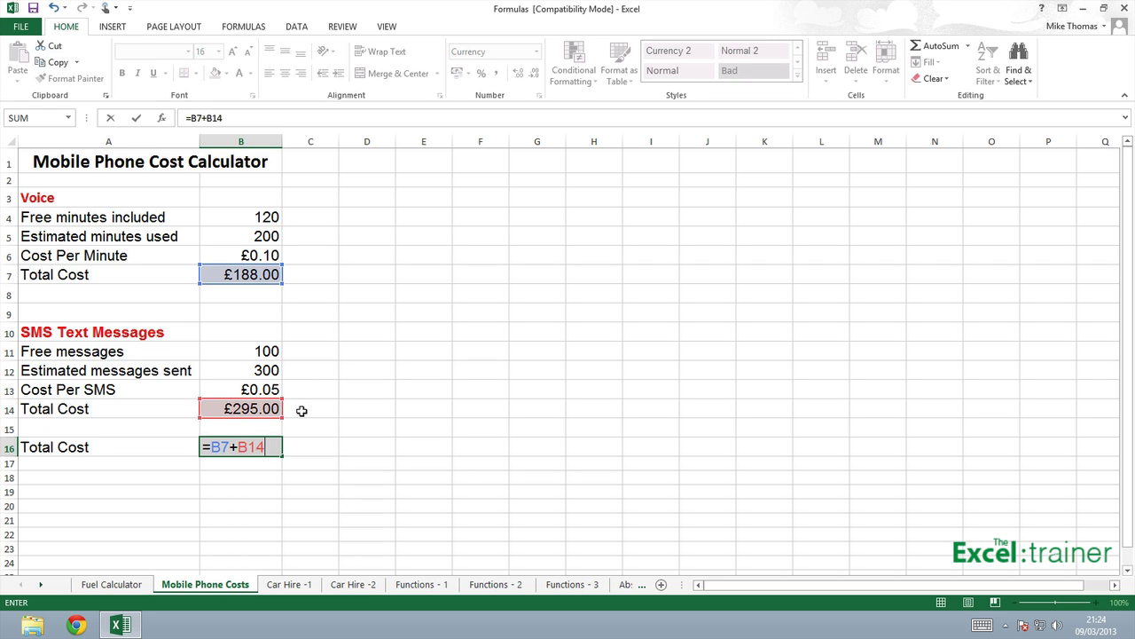
{"action": "key", "text": "Return"}
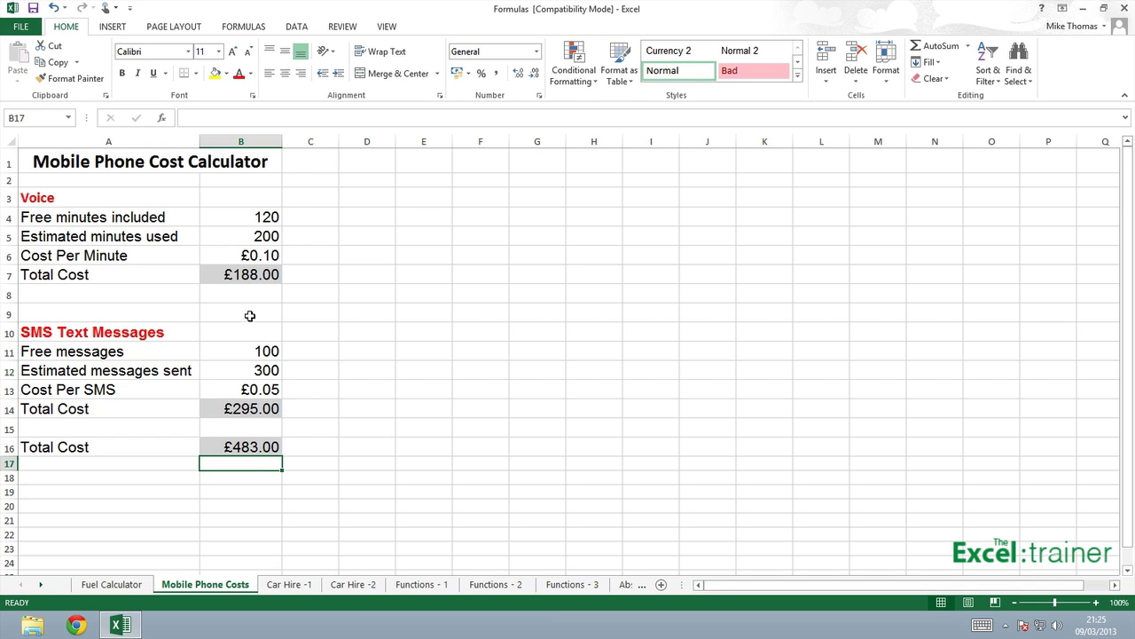
Step: Add brackets around the subtraction in the Voice total cost formula in B7, making it =(B5-B4)*B6
{"action": "left_click", "coordinate": [246, 277]}
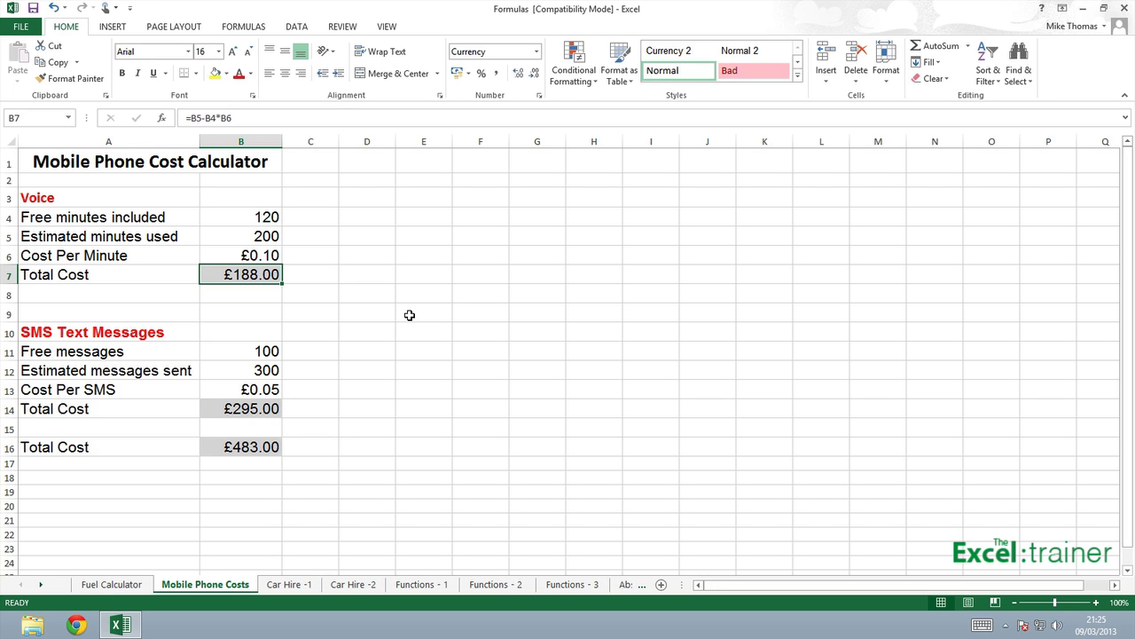
{"action": "left_click", "coordinate": [248, 406]}
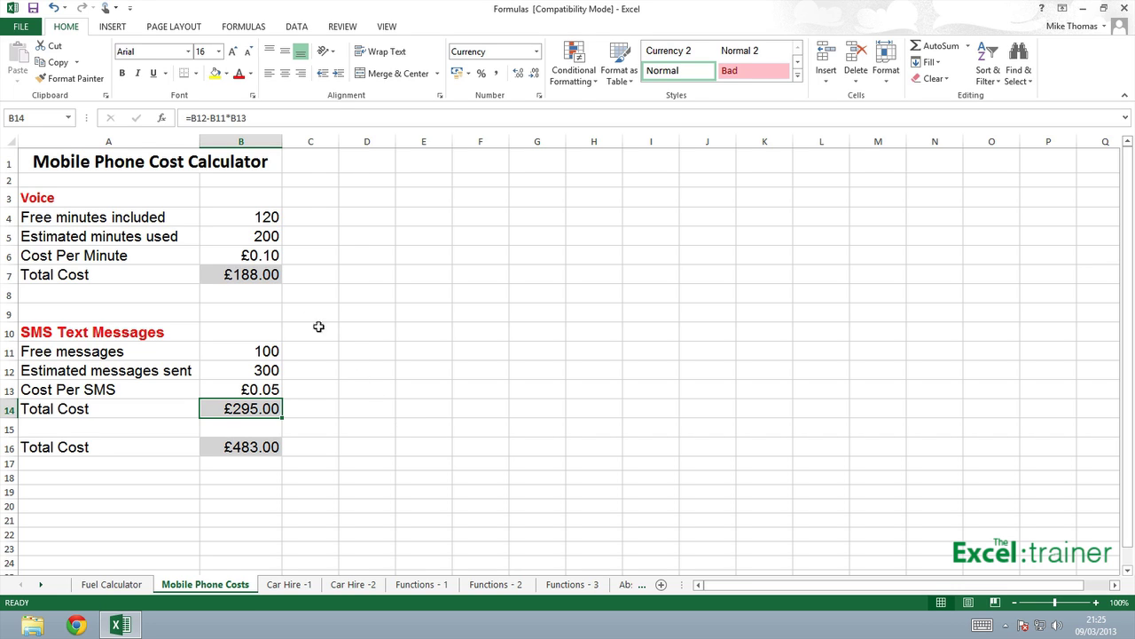
{"action": "left_click", "coordinate": [254, 277]}
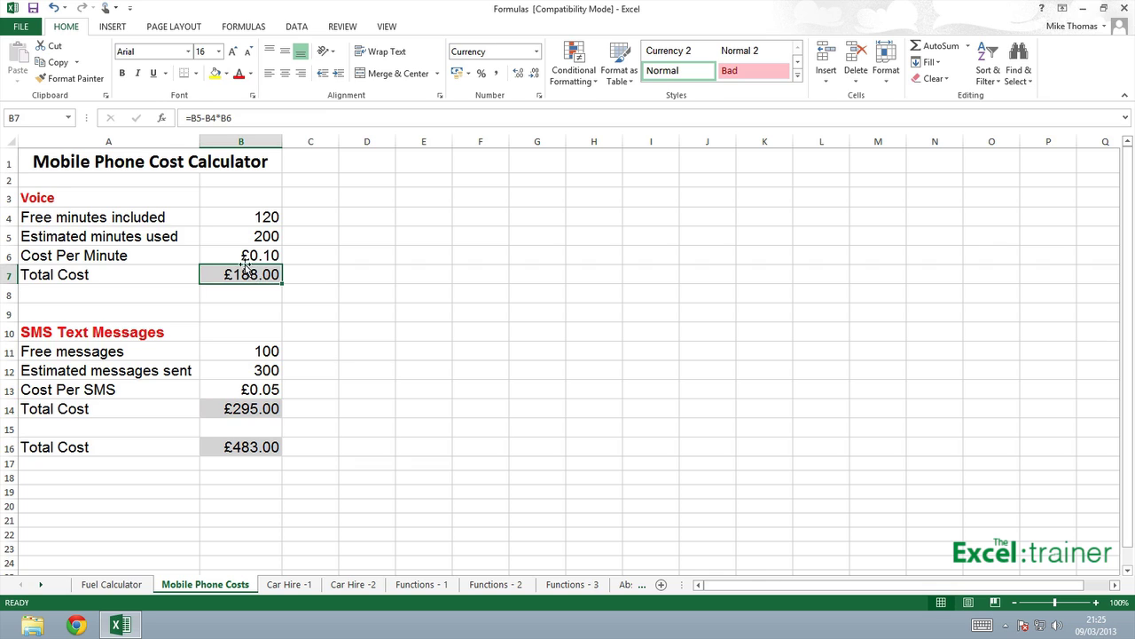
{"action": "left_click", "coordinate": [192, 119]}
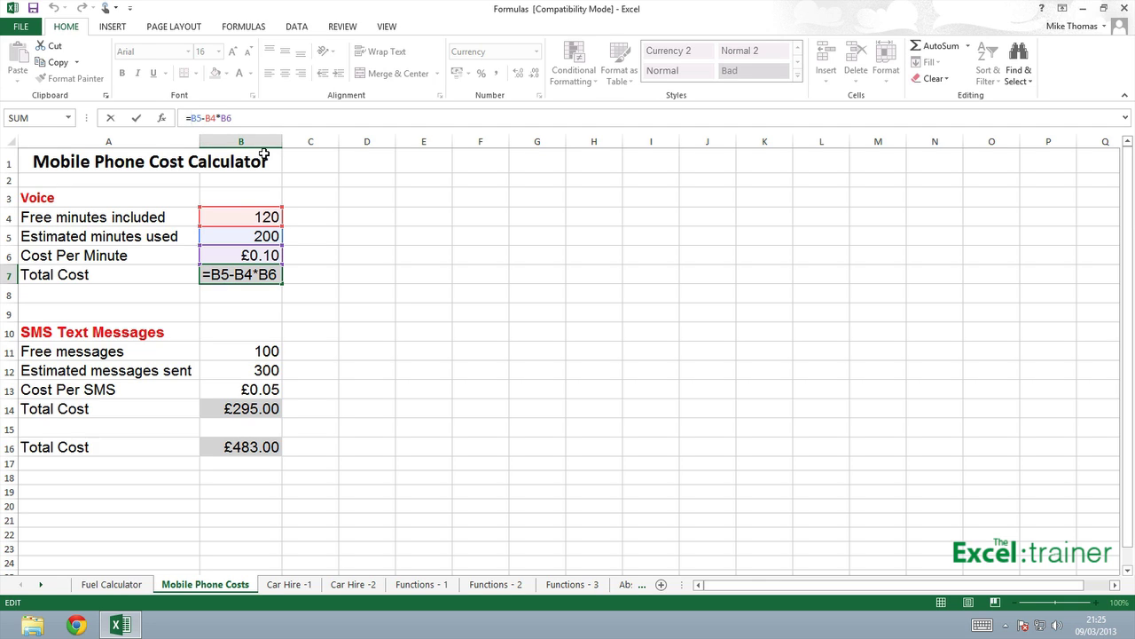
{"action": "type", "text": "("}
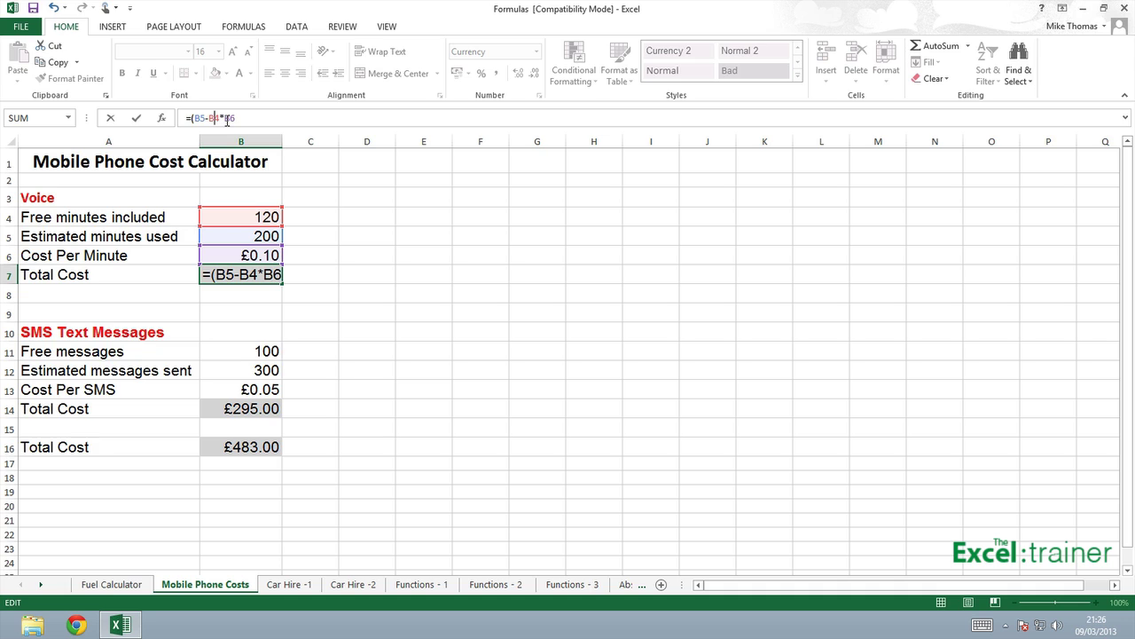
{"action": "key", "text": "Right"}
{"action": "type", "text": ")"}
{"action": "key", "text": "Return"}
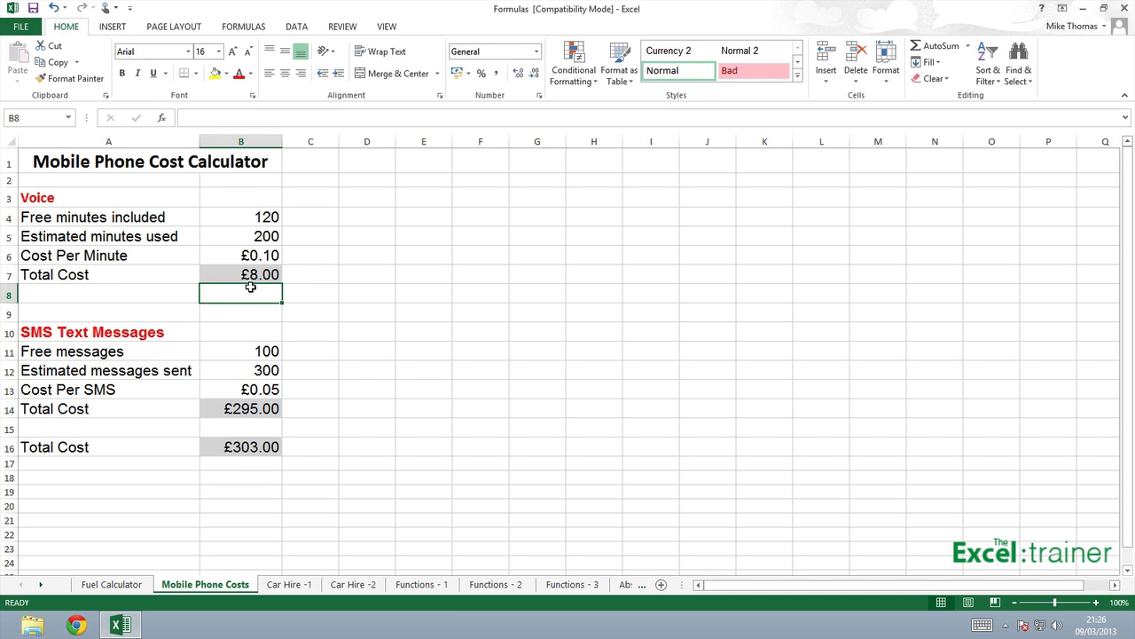
Step: Bracket the subtraction in the SMS total cost formula in B14 as =(B12-B11)*B13 and review the edited formula
{"action": "left_click", "coordinate": [252, 410]}
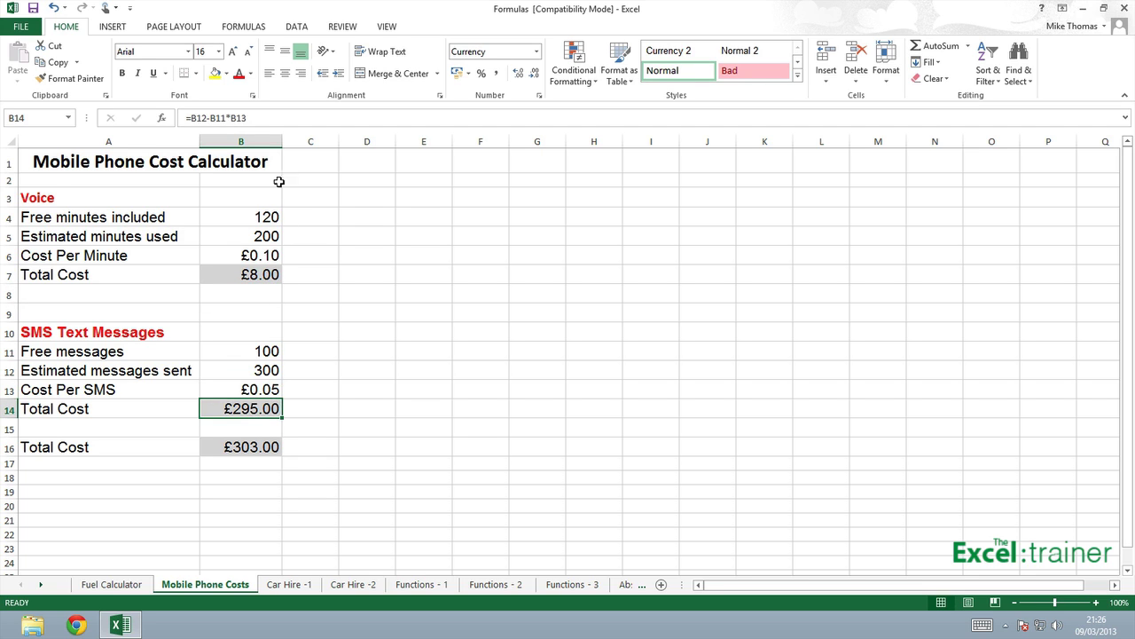
{"action": "left_click", "coordinate": [191, 118]}
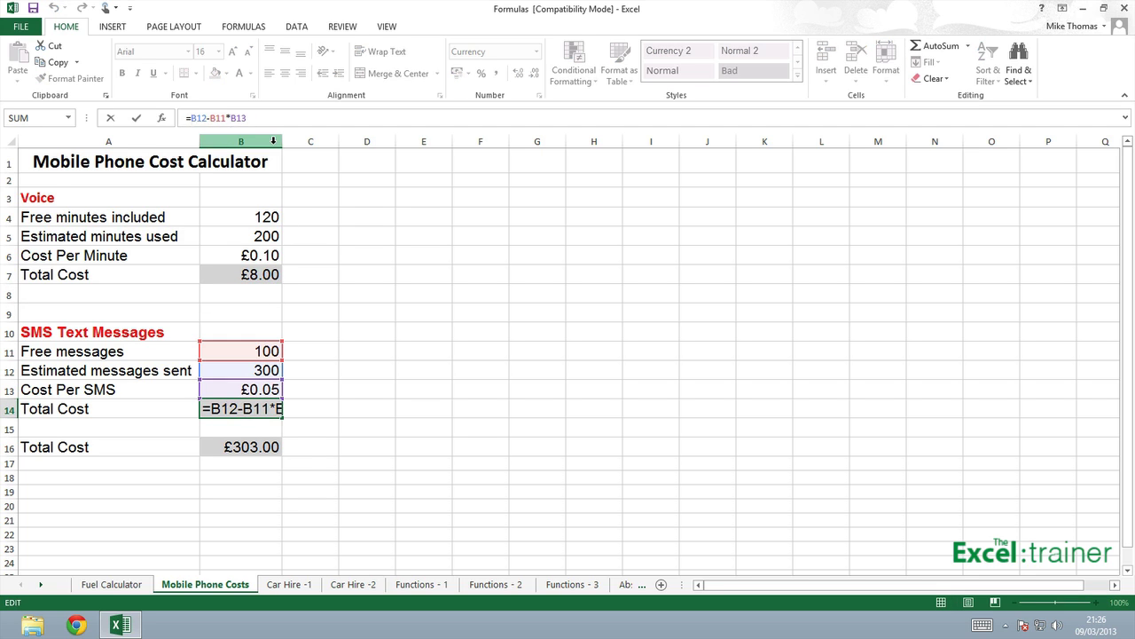
{"action": "type", "text": "("}
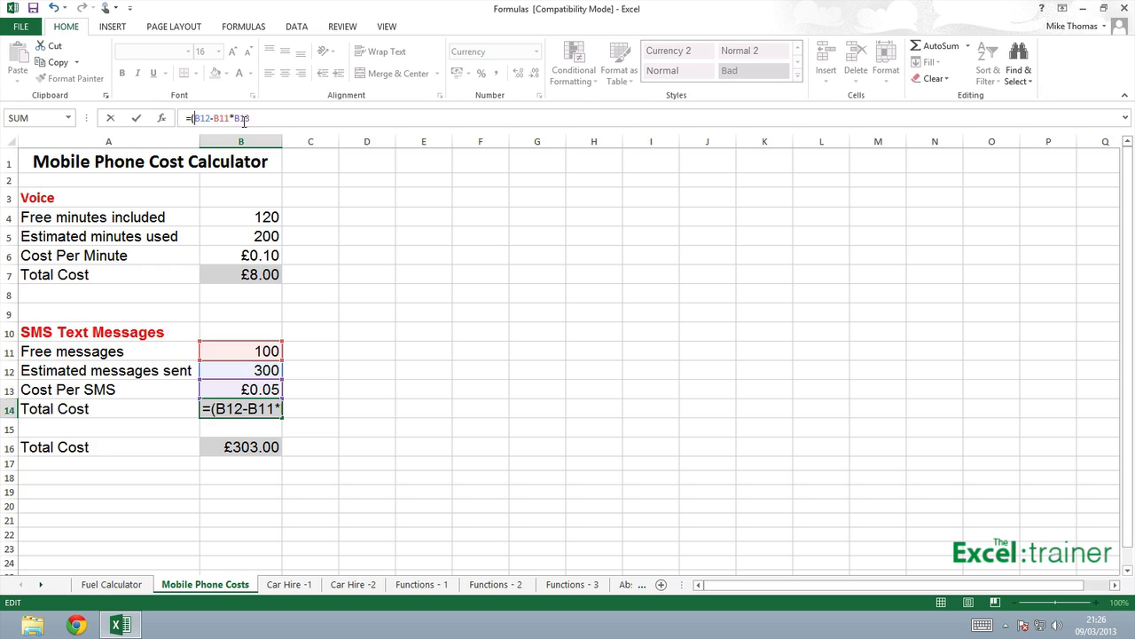
{"action": "left_click", "coordinate": [230, 118]}
{"action": "type", "text": ")"}
{"action": "key", "text": "Return"}
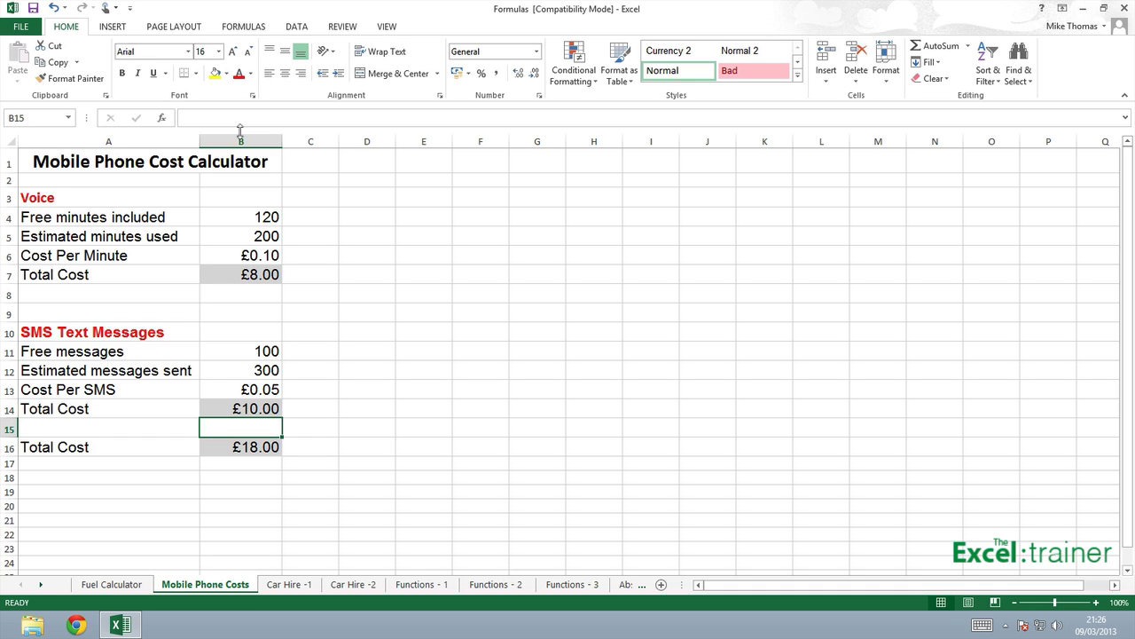
{"action": "key", "text": "Up"}
{"action": "key", "text": "Up"}
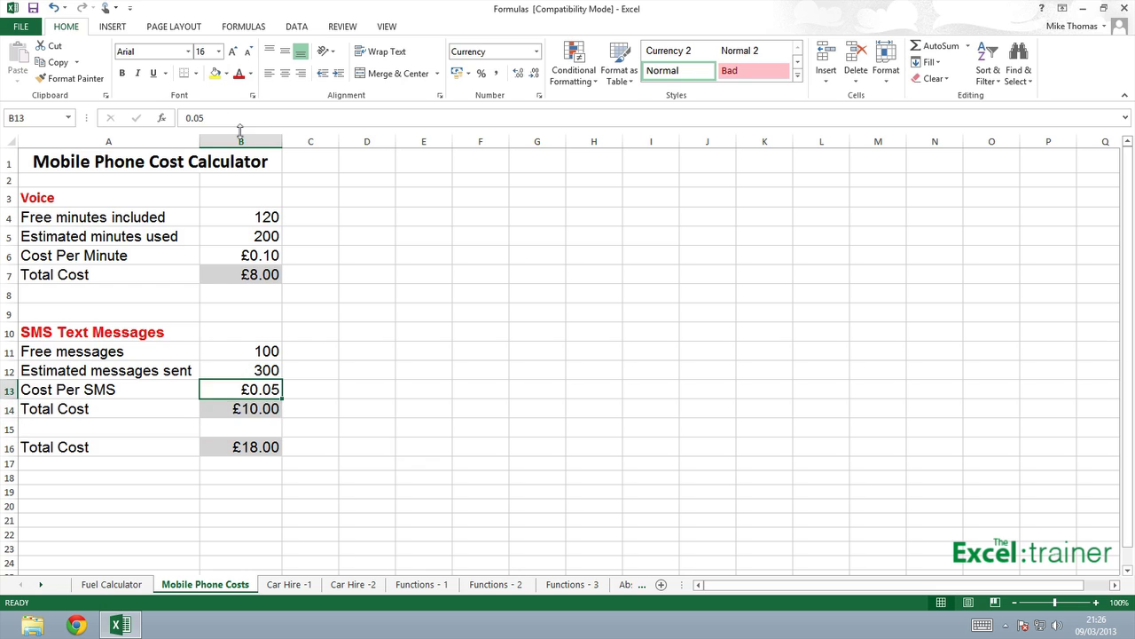
{"action": "key", "text": "Down"}
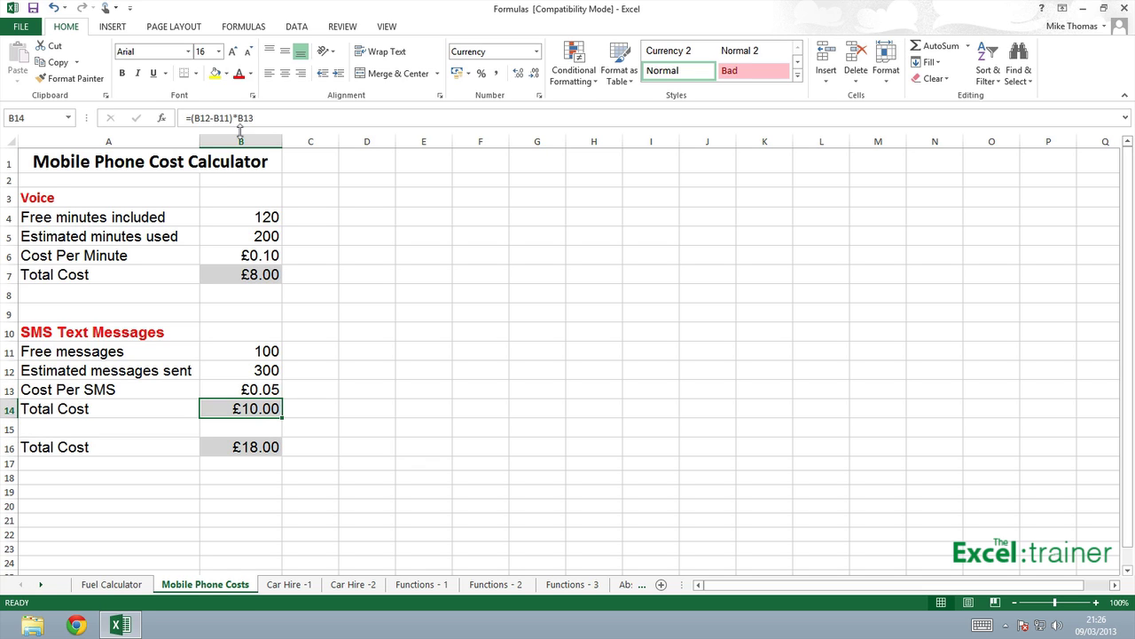